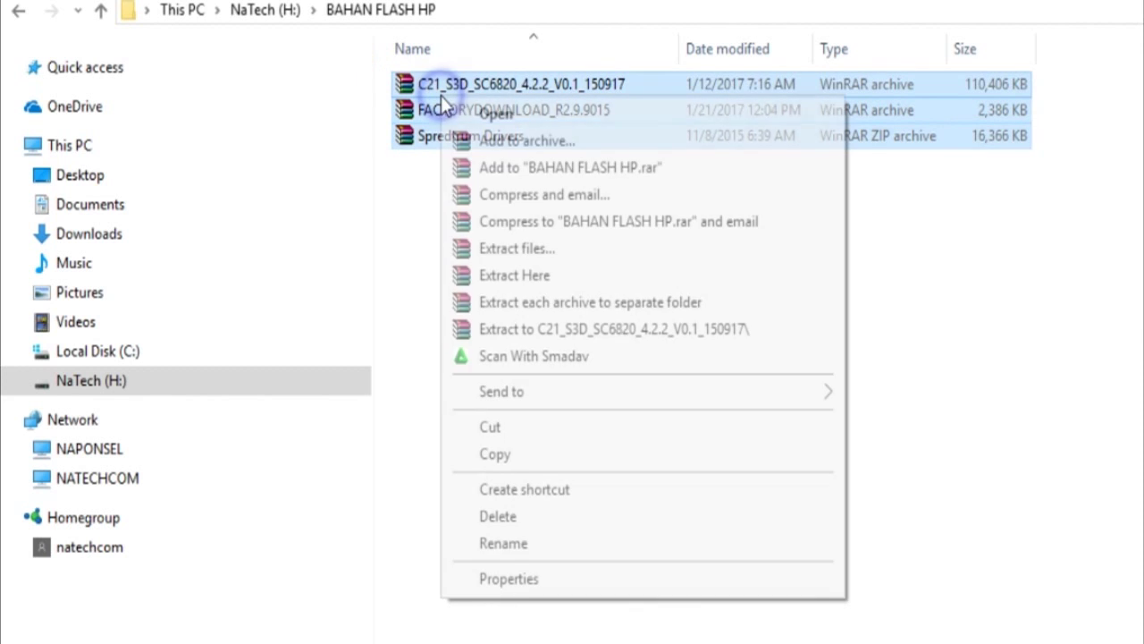
- Extract the three selected archives into the BAHAN FLASH HP folder, replacing all existing files and dismissing the diagnostic report
left_click(500, 276)
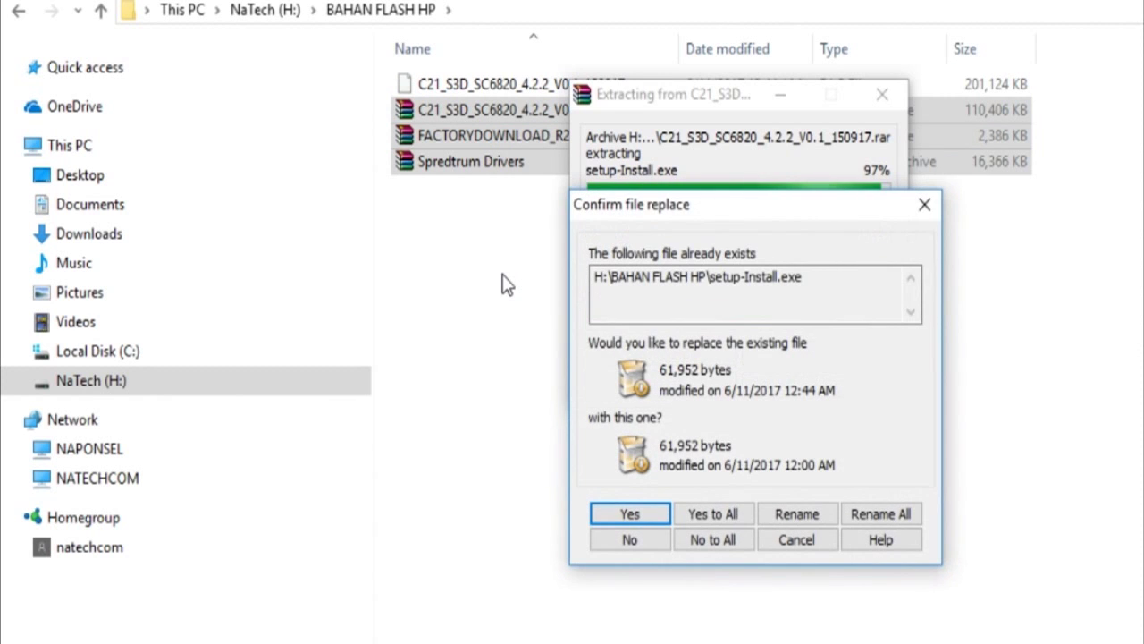
left_click(713, 515)
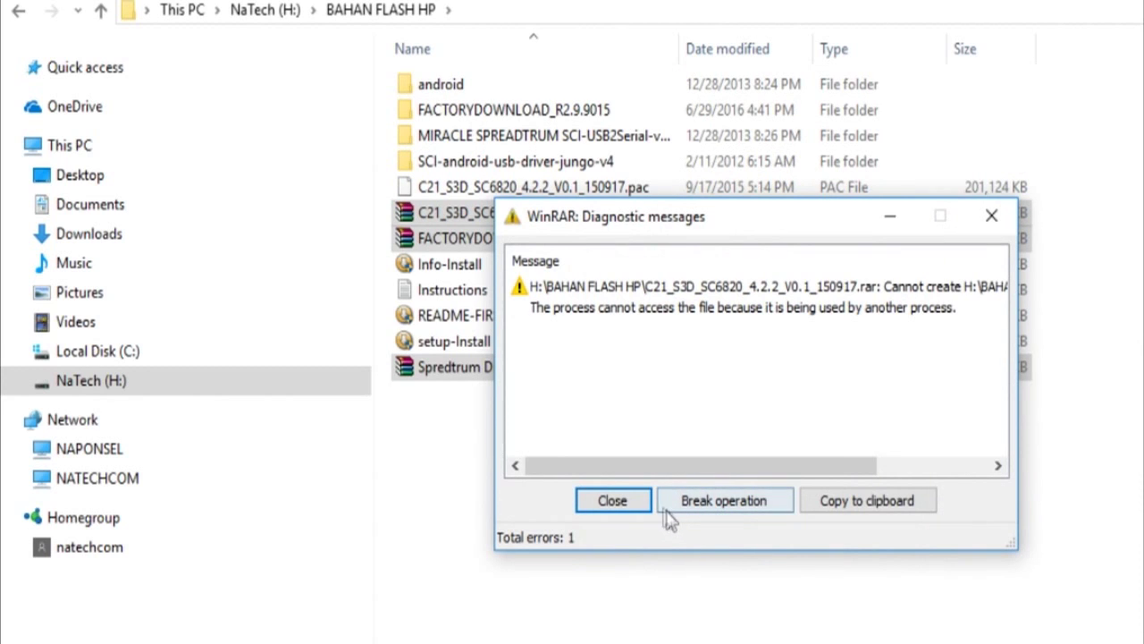
left_click(614, 501)
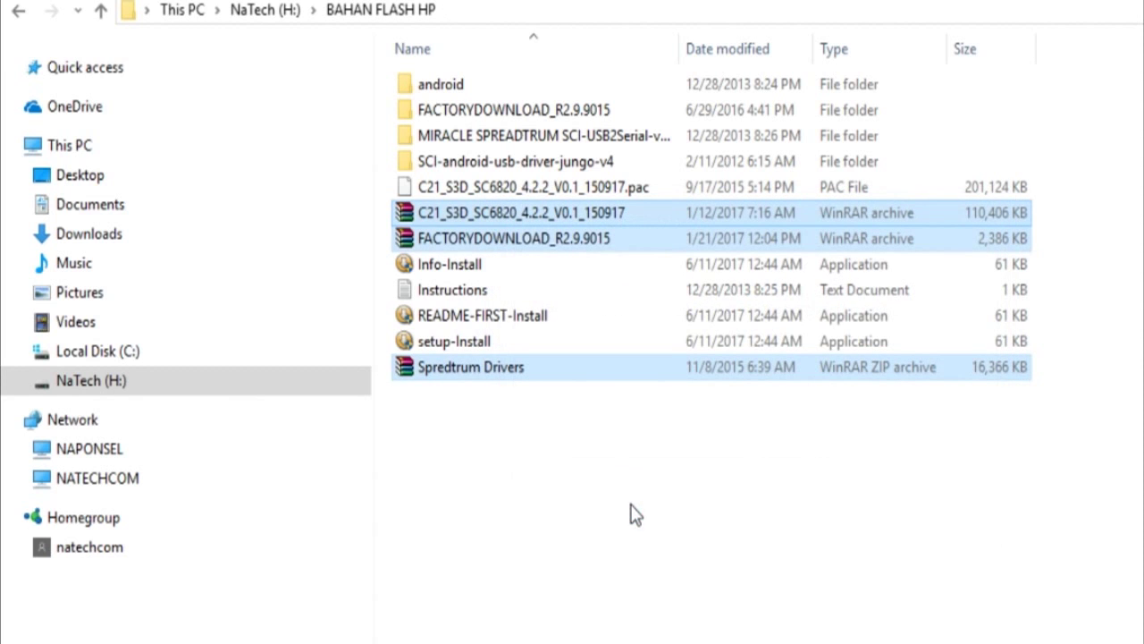
left_click(632, 501)
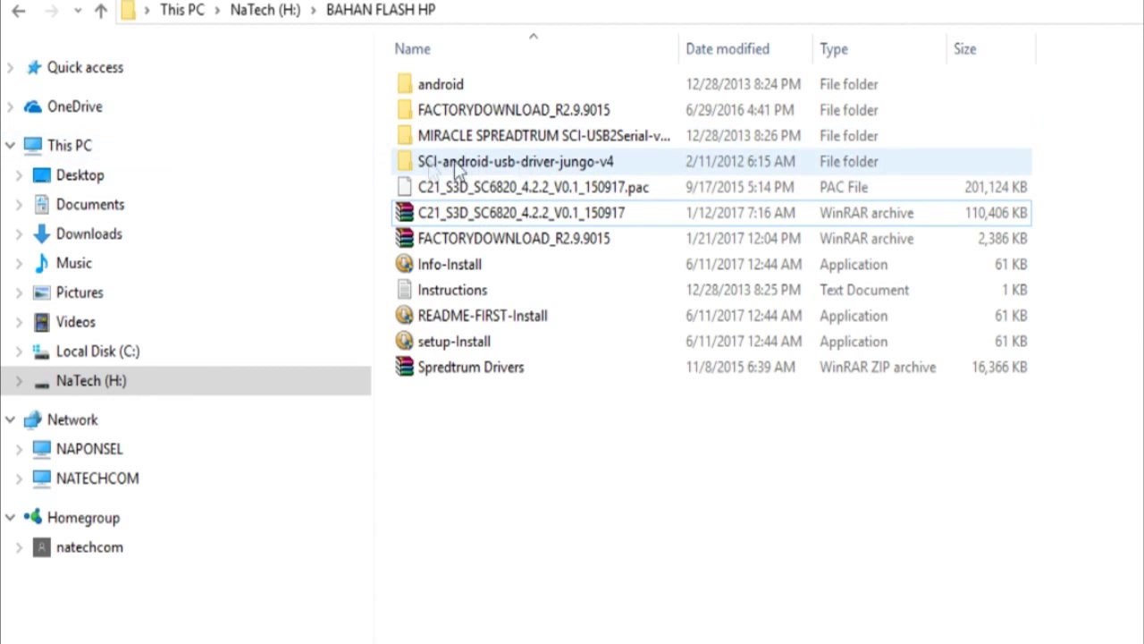
- Open Computer Management for this PC and show its Device Manager
left_click(117, 147)
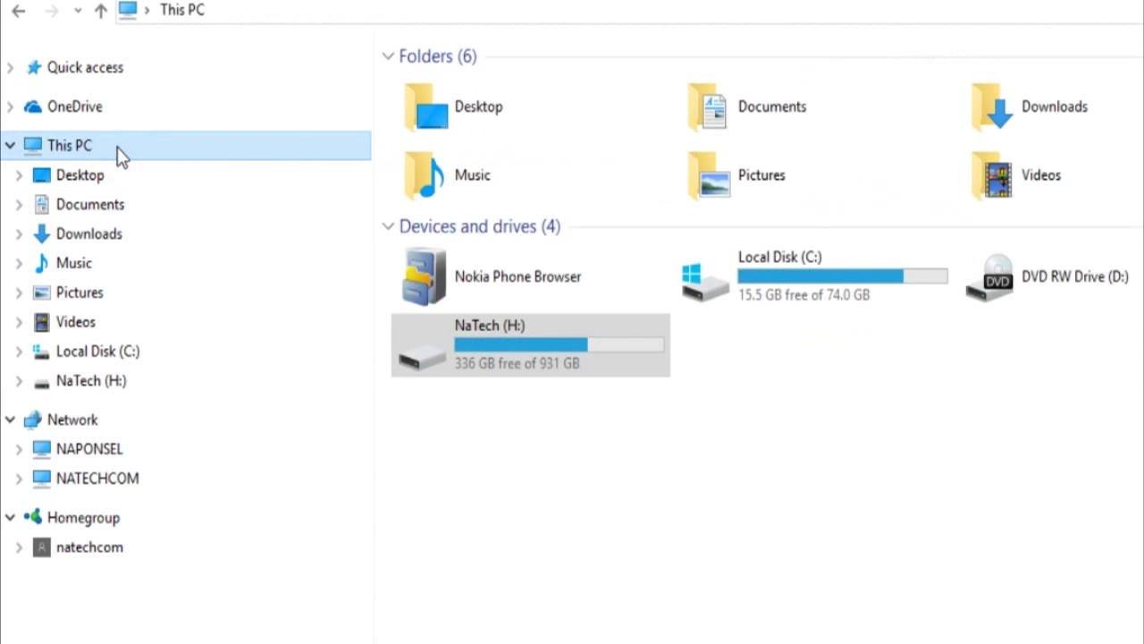
right_click(117, 146)
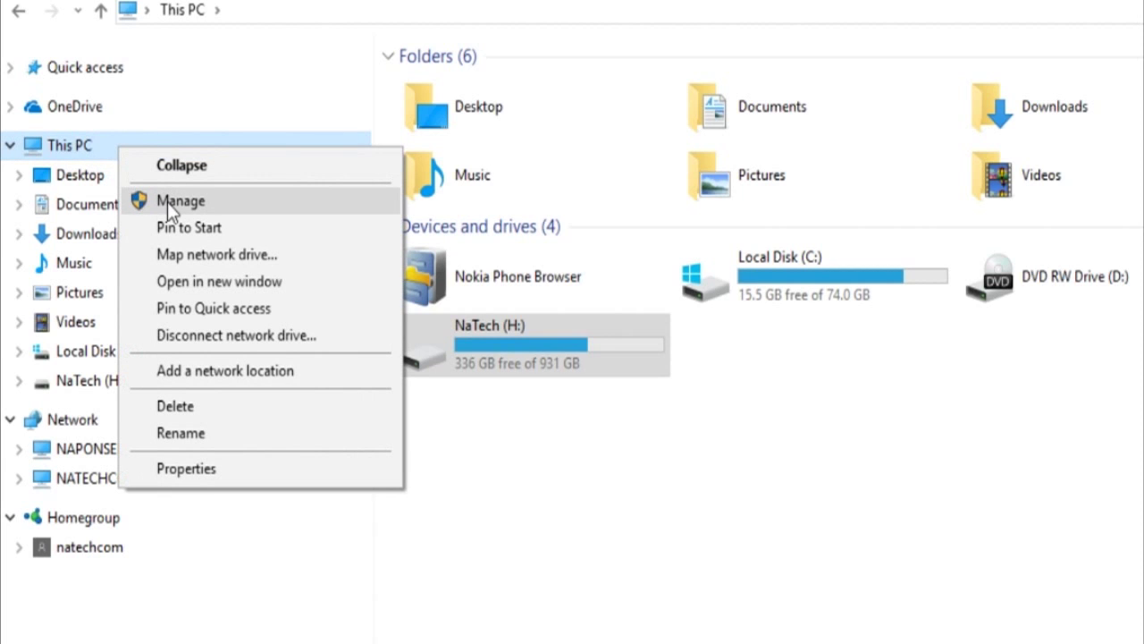
left_click(168, 202)
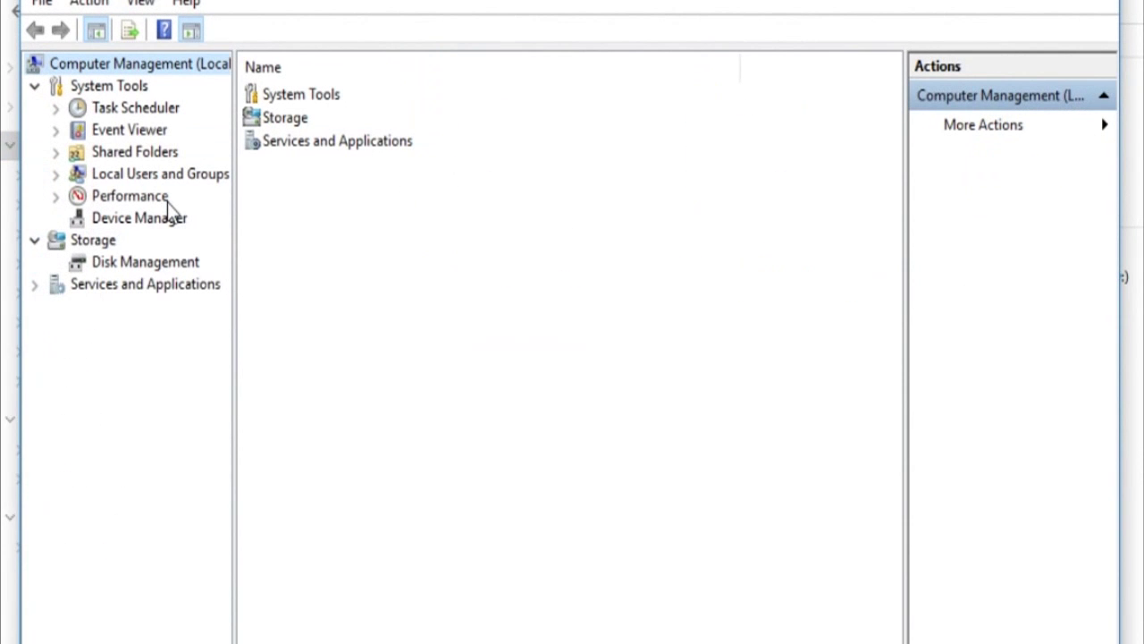
left_click(140, 223)
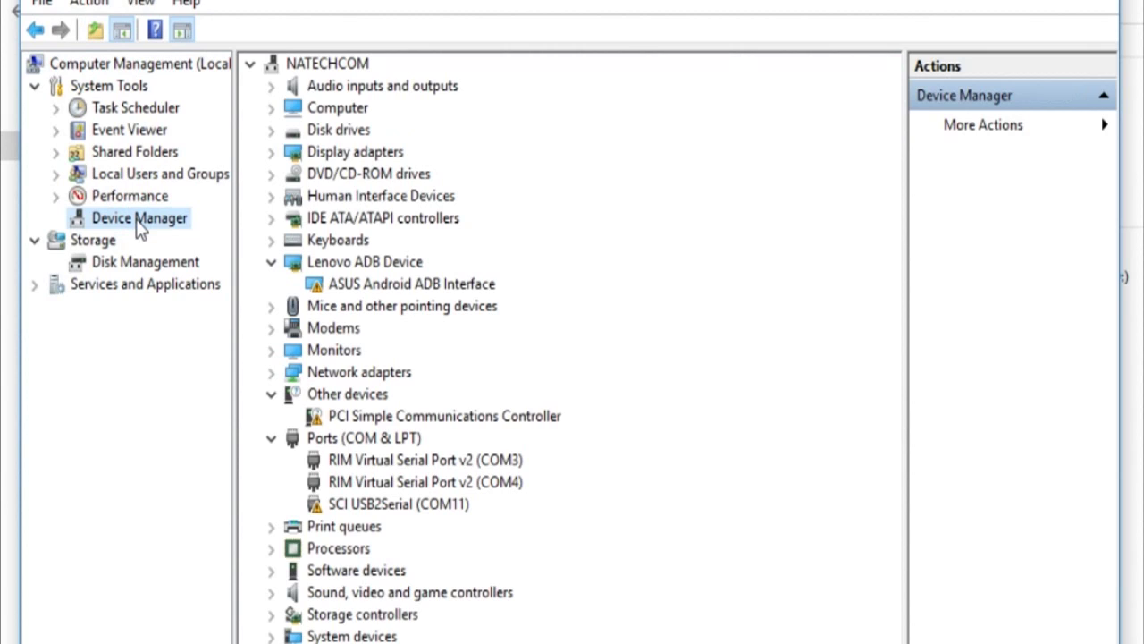
- Start adding legacy hardware to the computer, choosing manual selection from a list and Show All Devices
left_click(329, 66)
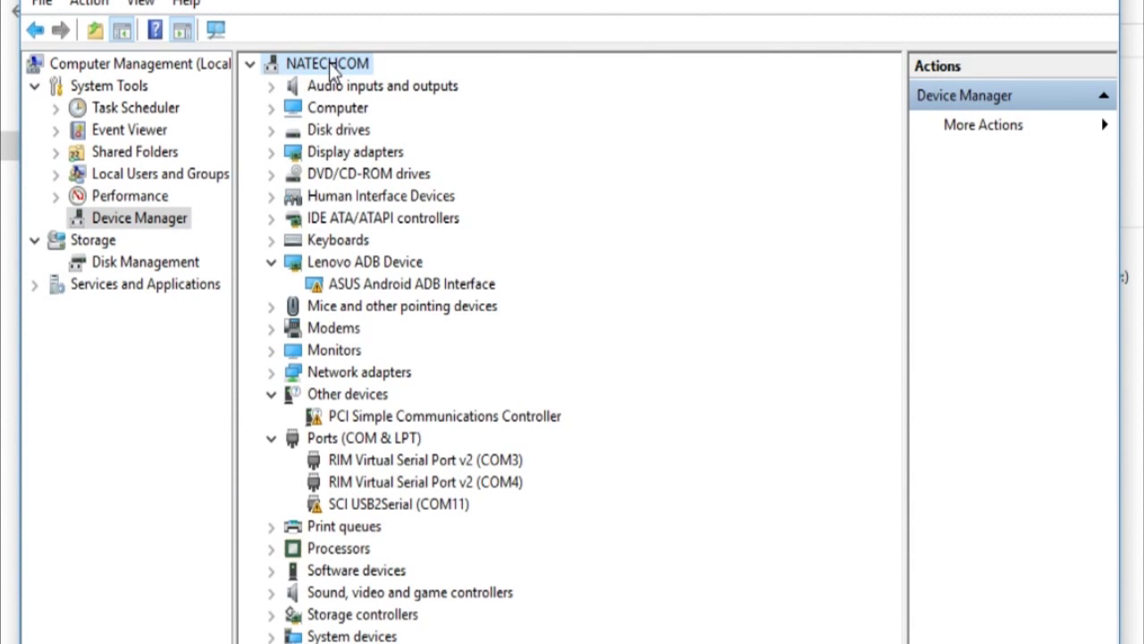
right_click(327, 64)
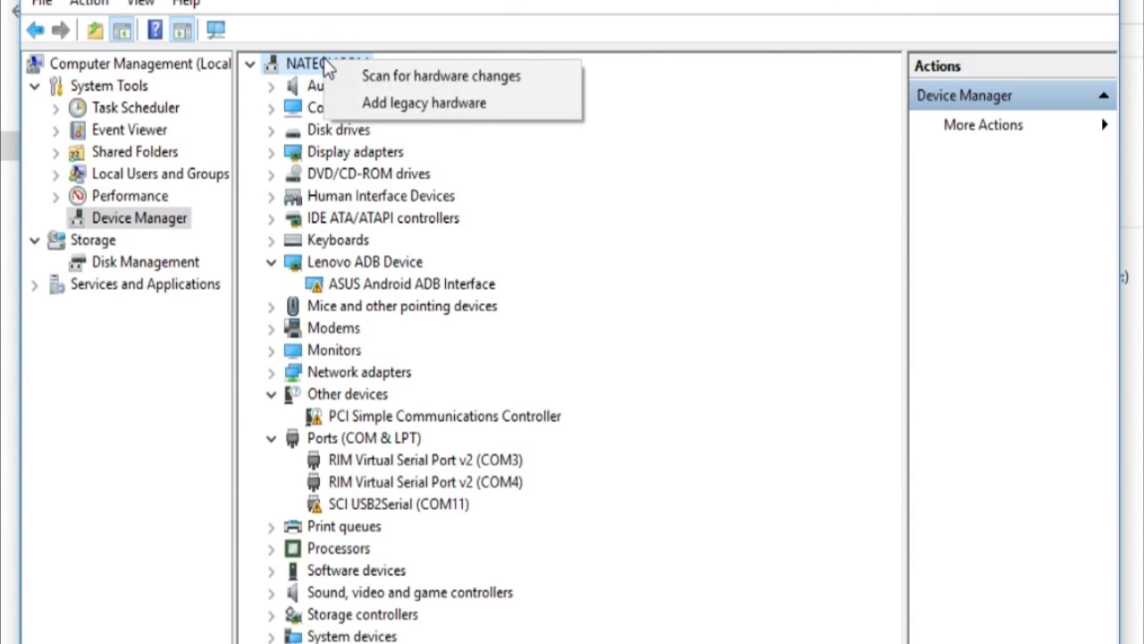
left_click(399, 102)
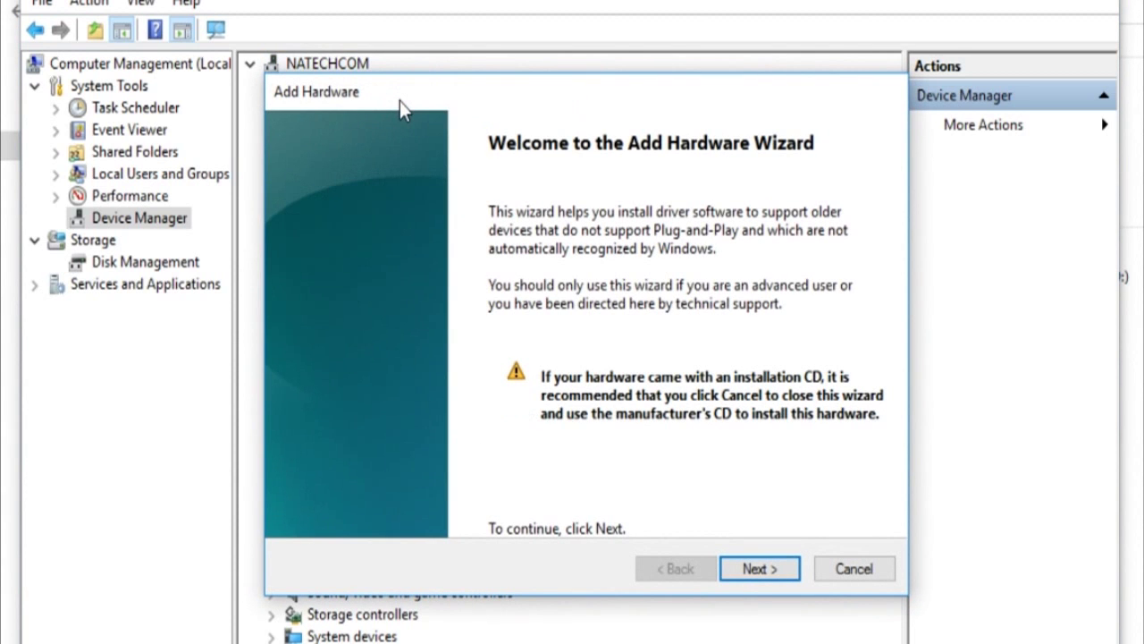
left_click(761, 571)
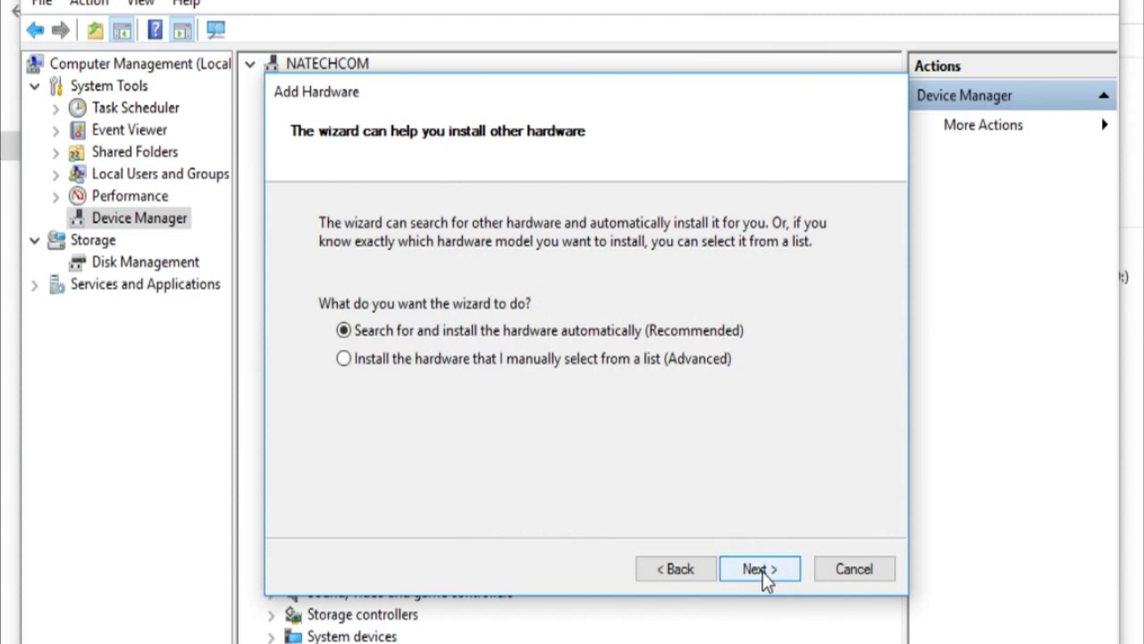
left_click(346, 361)
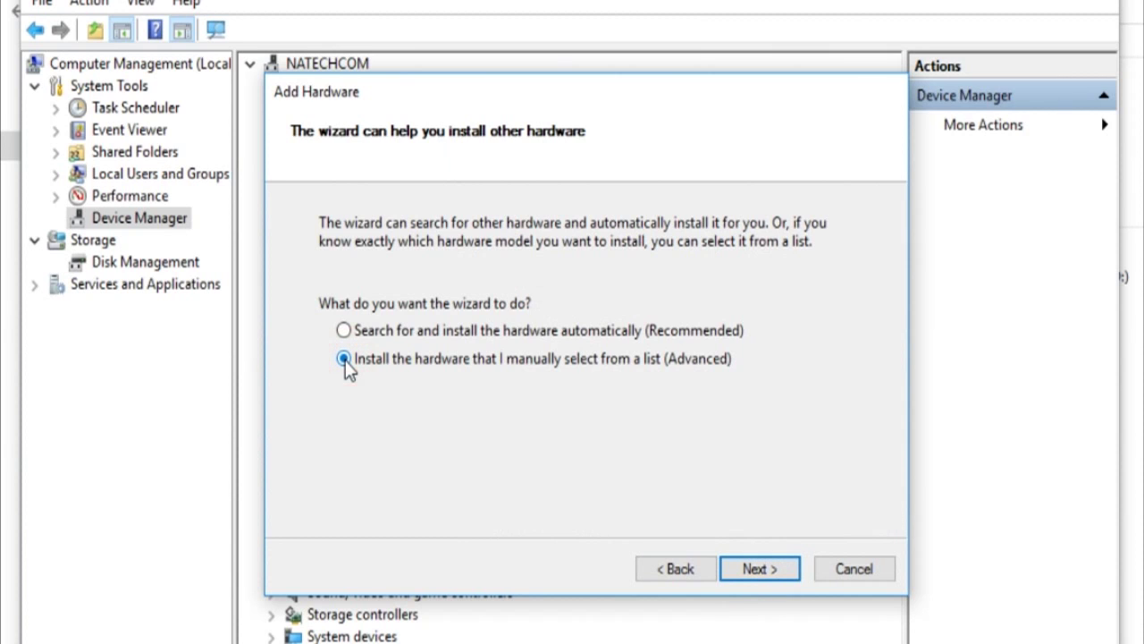
left_click(768, 577)
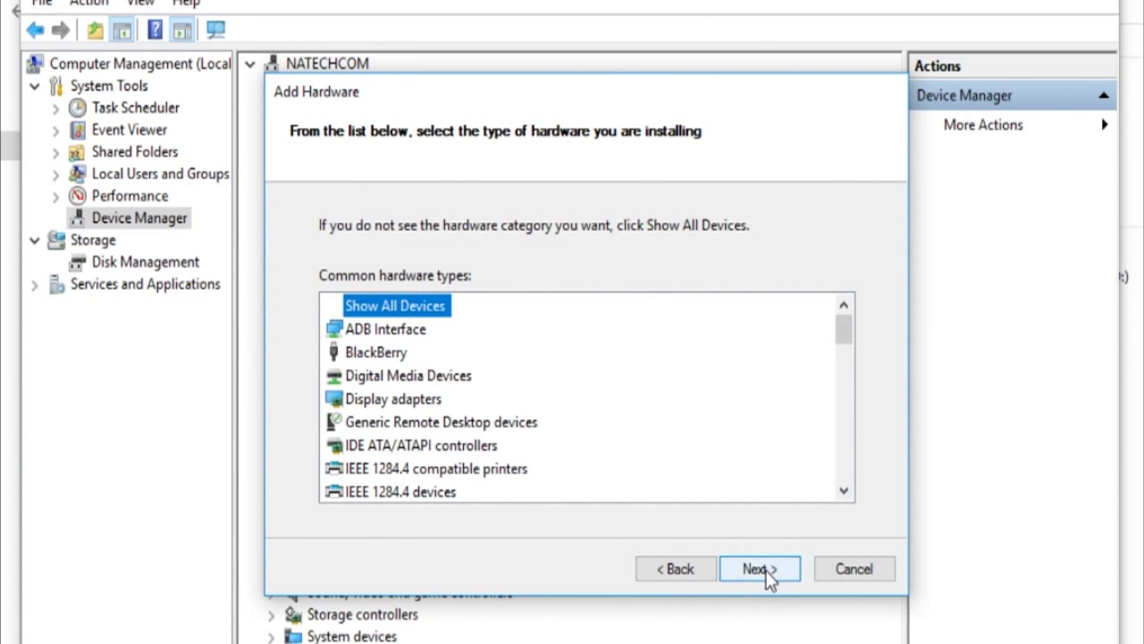
left_click(768, 578)
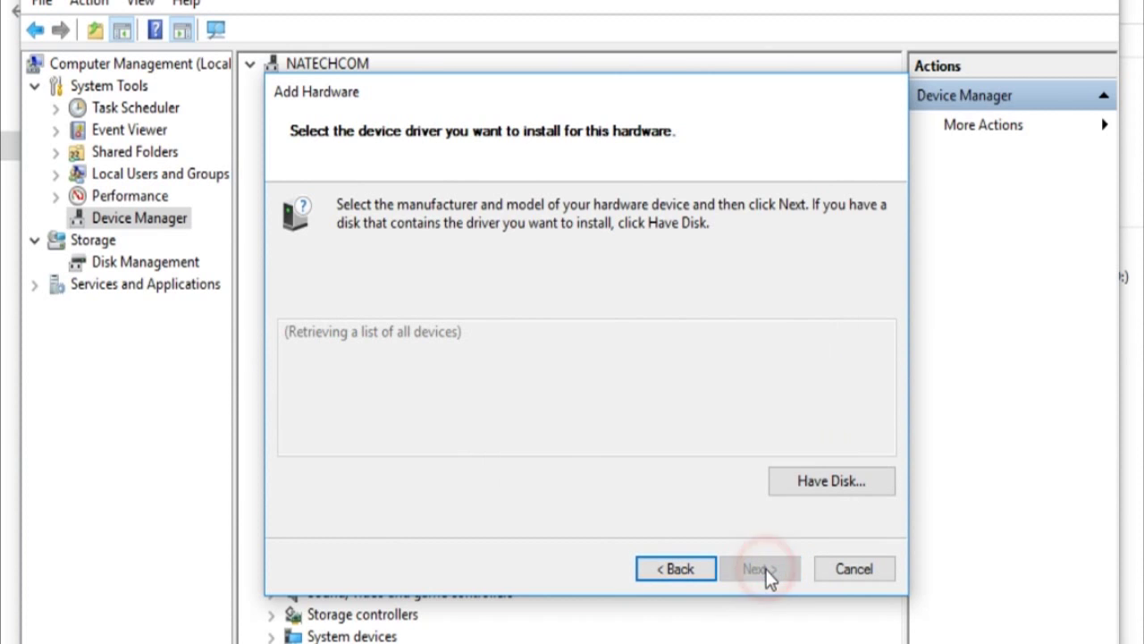
- Choose to install the driver from disk and browse to the BAHAN FLASH HP folder on drive H:
left_click(814, 483)
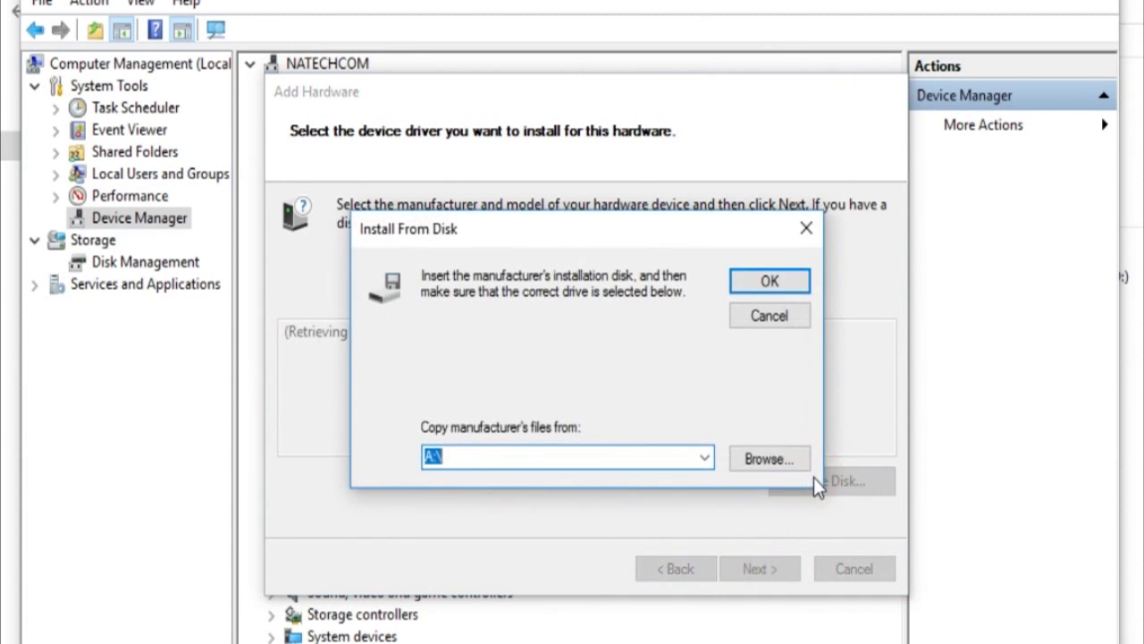
left_click(759, 459)
left_click(404, 590)
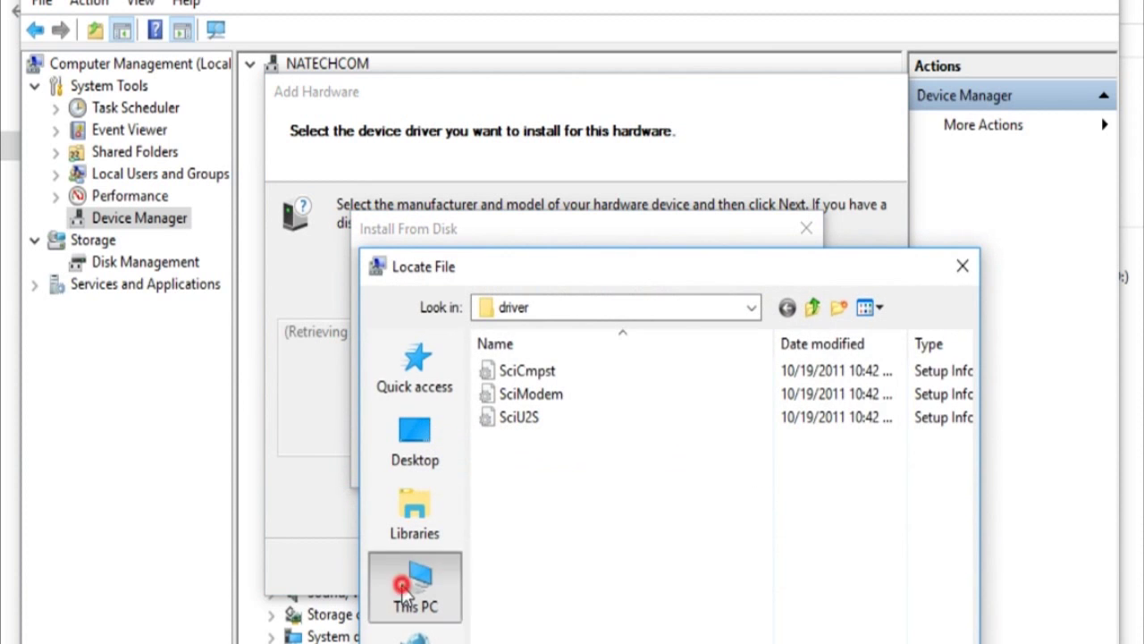
left_click_drag(646, 259, 641, 165)
double_click(588, 523)
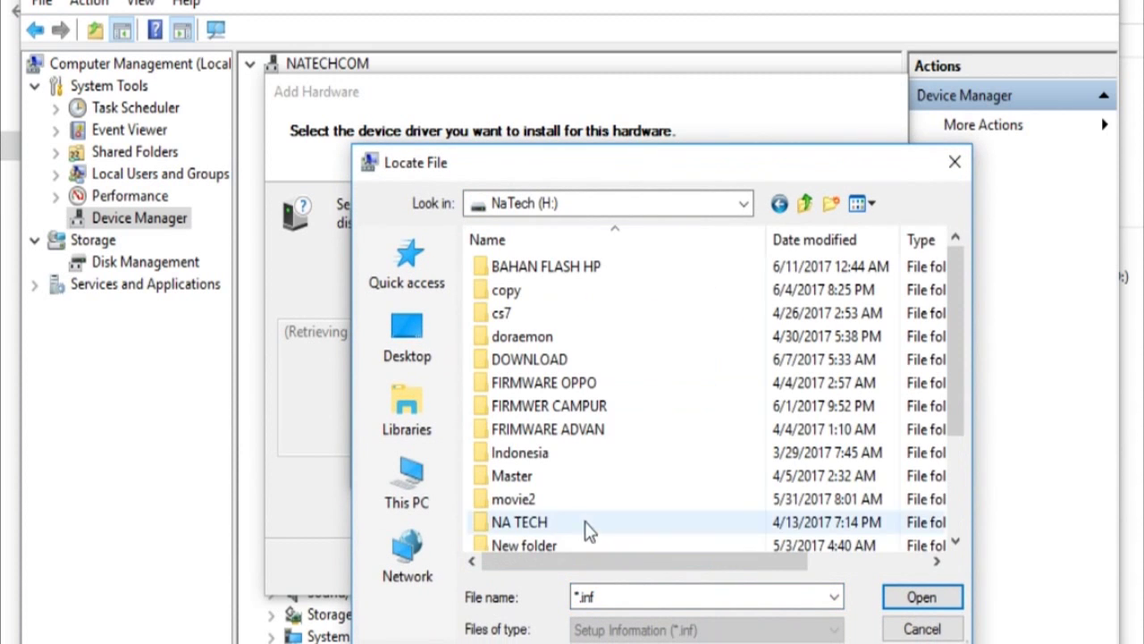
left_click(560, 272)
double_click(560, 272)
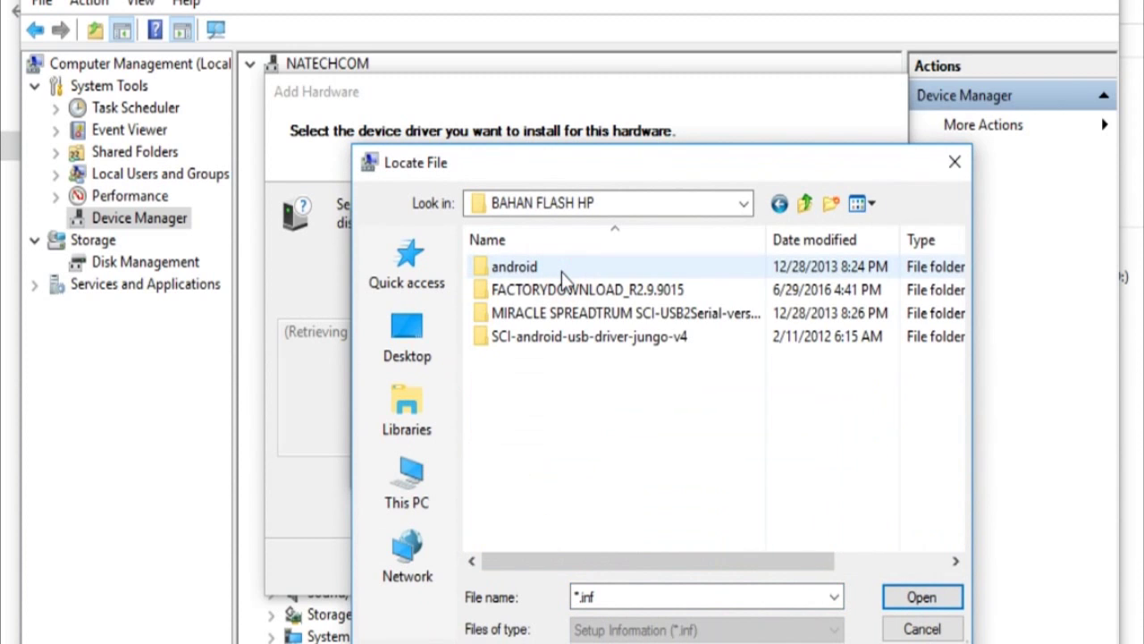
- Load the SciU2S driver file from the x86\driver subfolder of MIRACLE SPREADTRUM SCI-USB2Serial-version-1.5.6.1 as the installation source
left_click(526, 315)
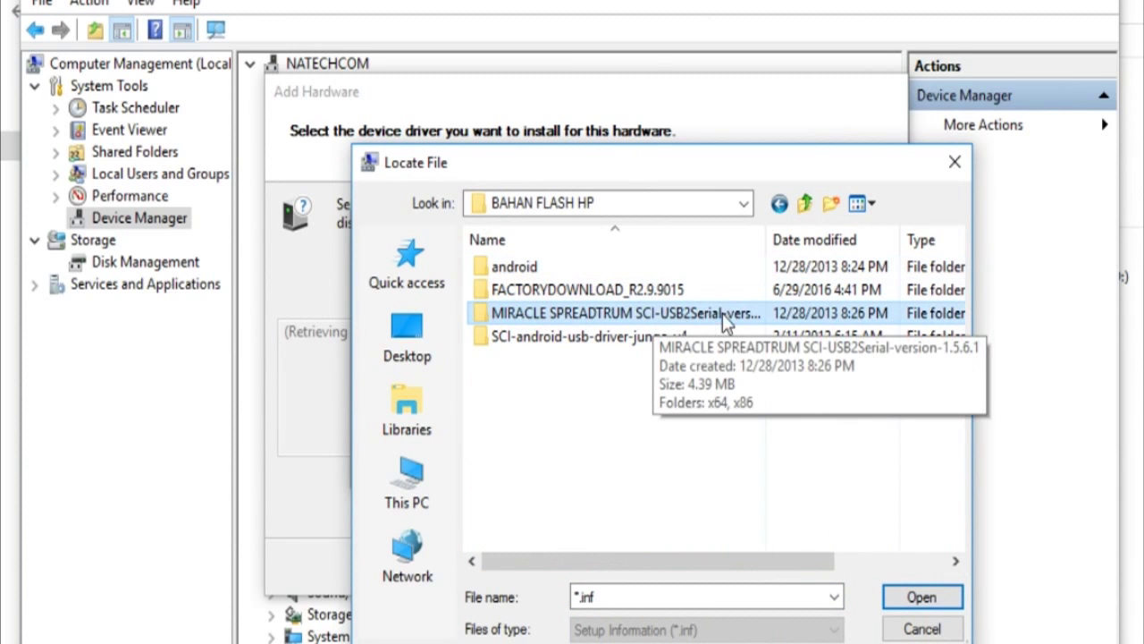
double_click(677, 315)
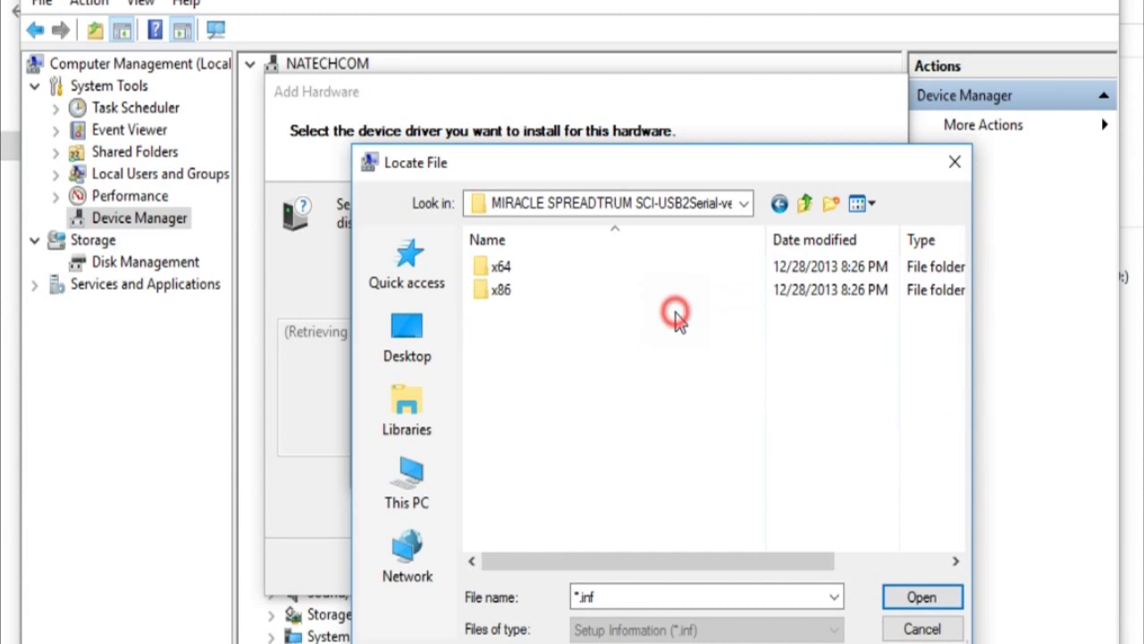
double_click(526, 292)
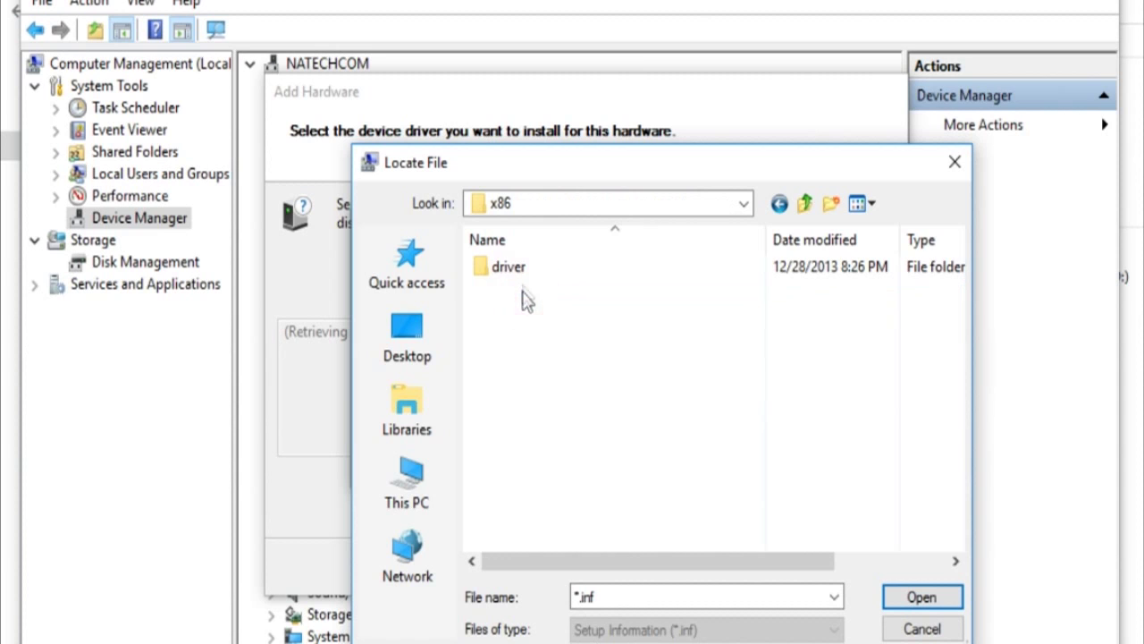
left_click(524, 269)
double_click(524, 268)
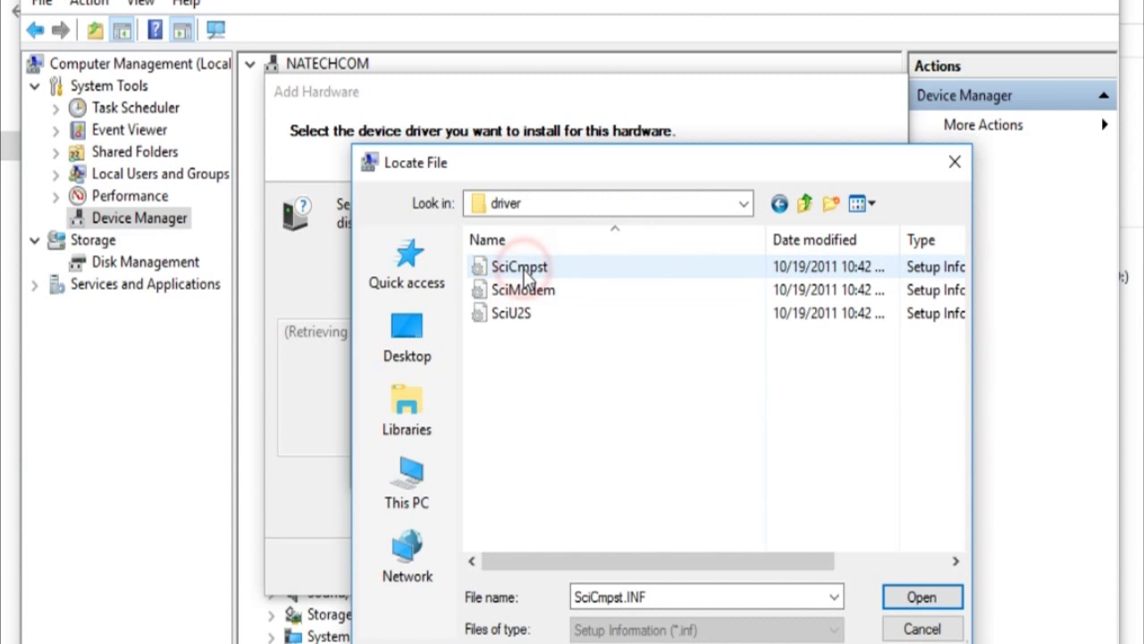
left_click(511, 315)
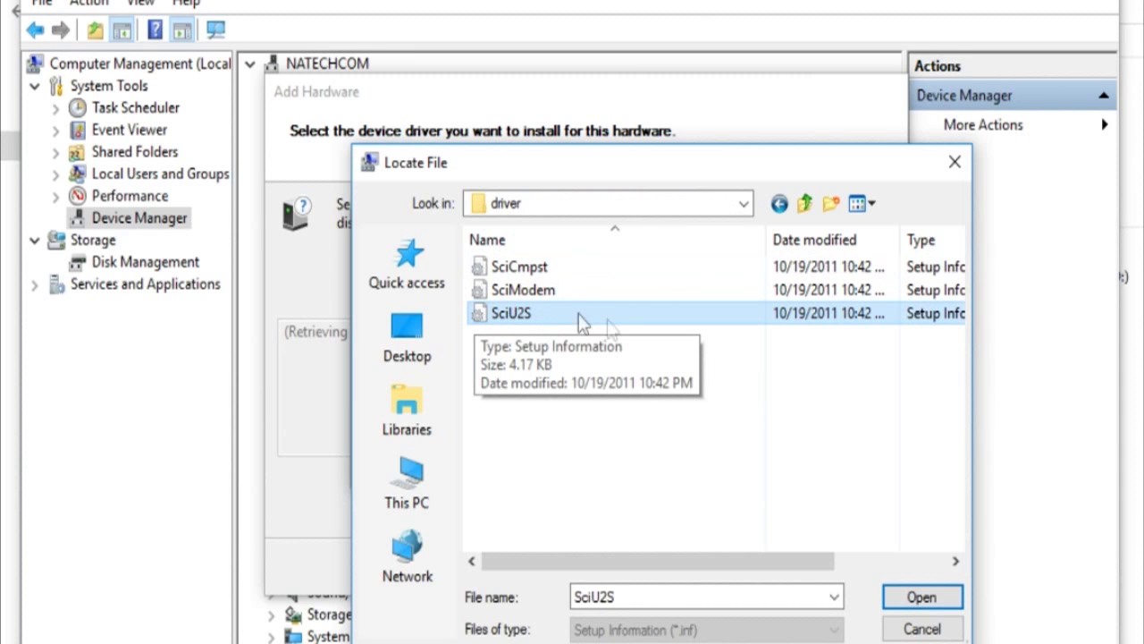
left_click(922, 597)
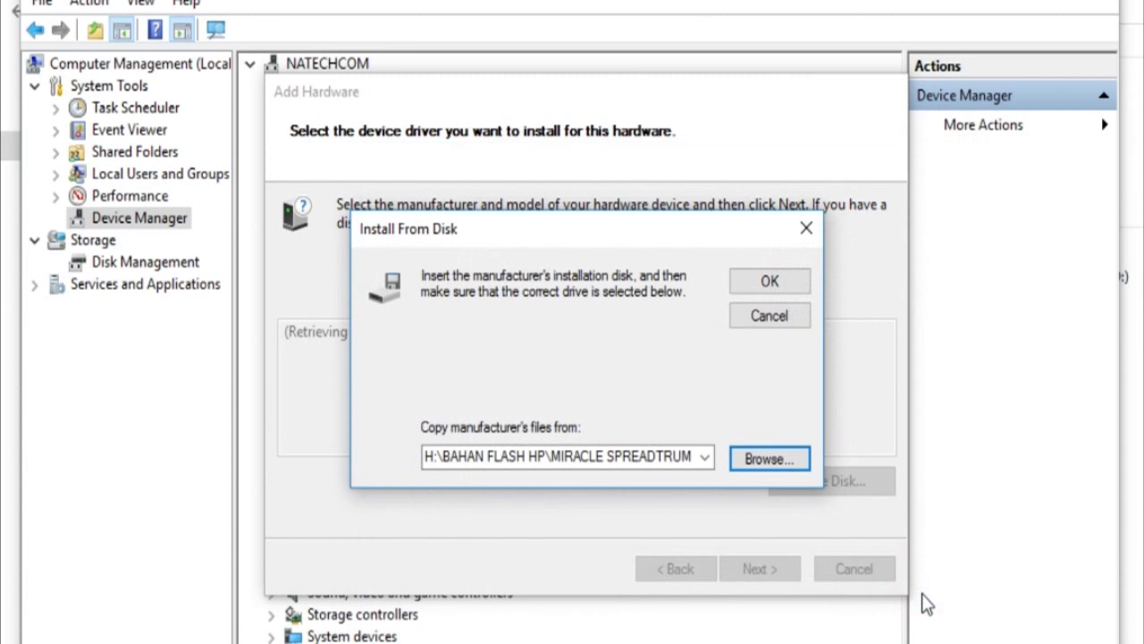
left_click(760, 281)
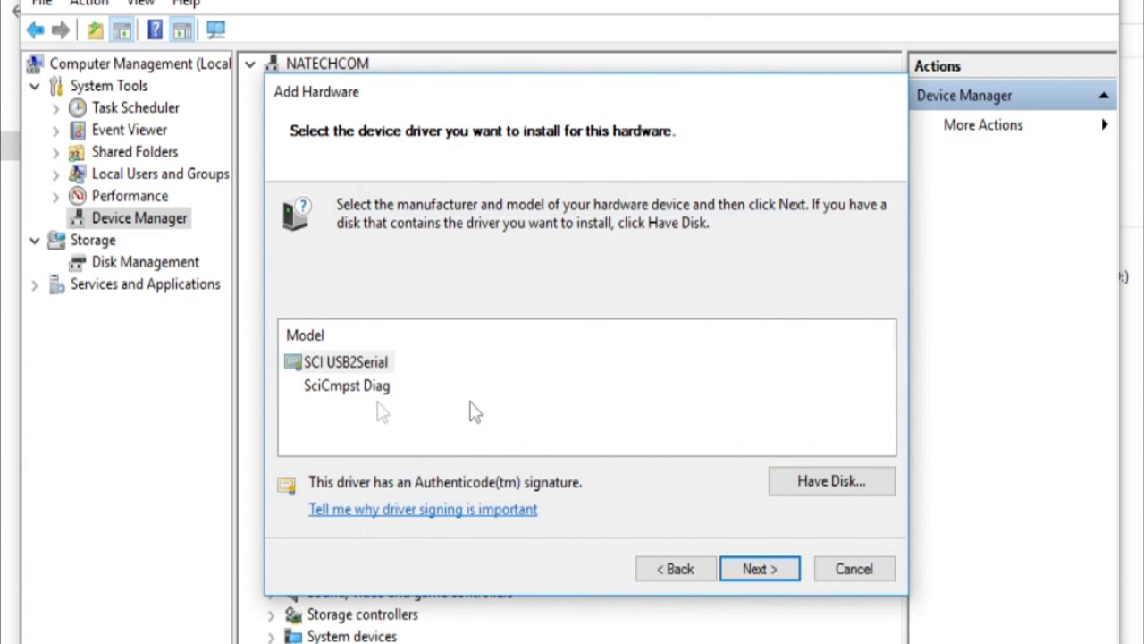
- Install the SCI USB2Serial hardware, finish the wizard and inspect its entries under Ports (COM & LPT)
left_click(757, 571)
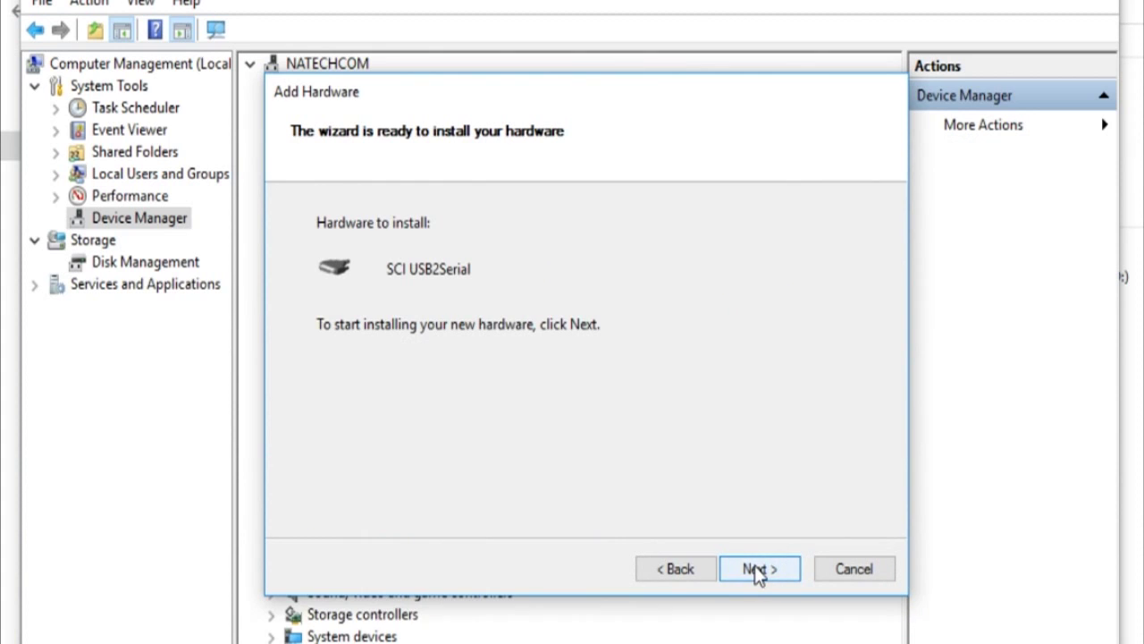
left_click(756, 570)
left_click(755, 571)
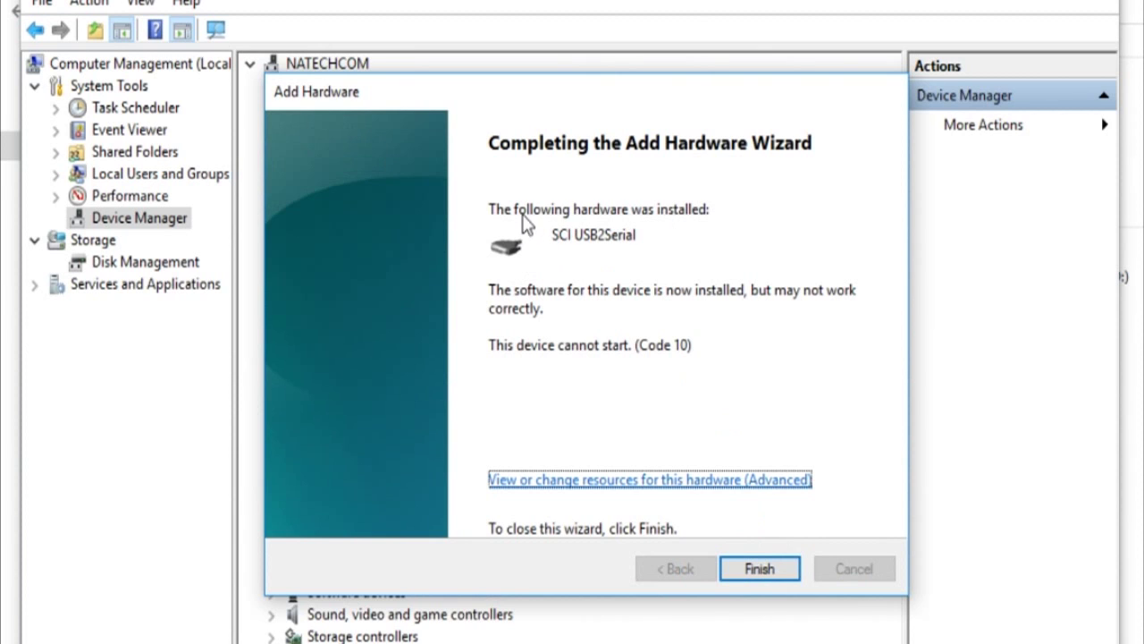
left_click(756, 568)
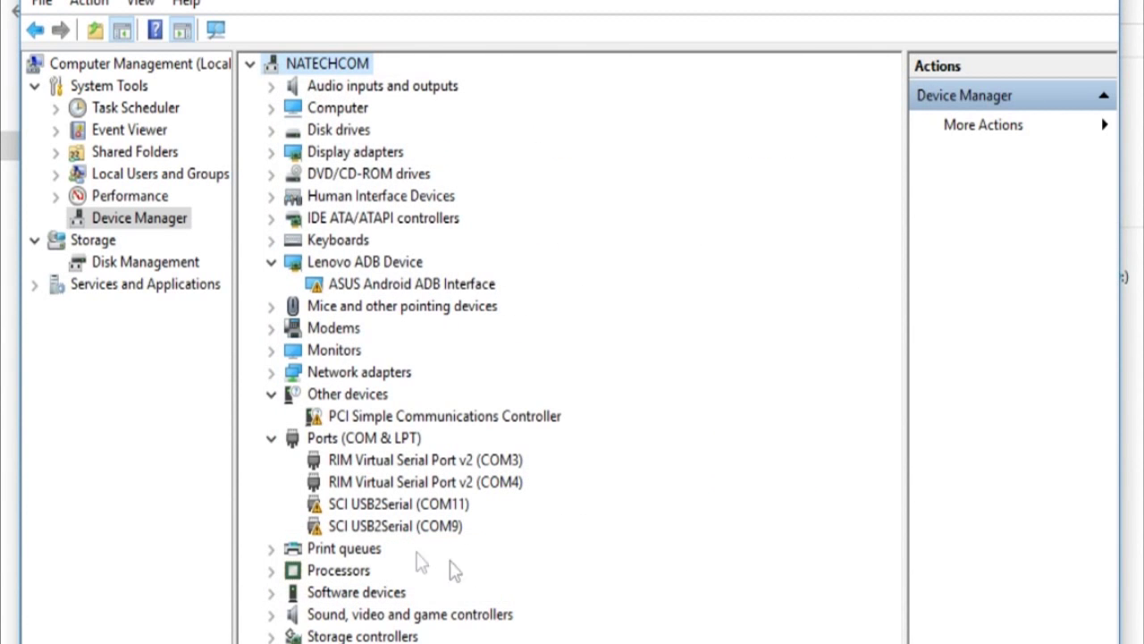
left_click(379, 503)
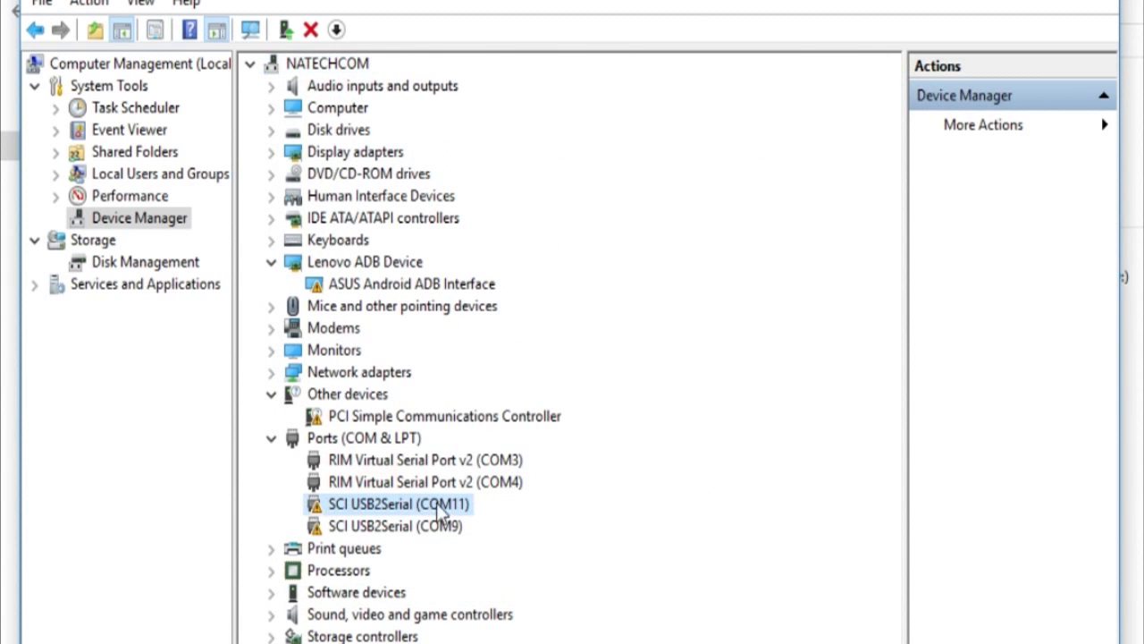
left_click(403, 526)
left_click(386, 505)
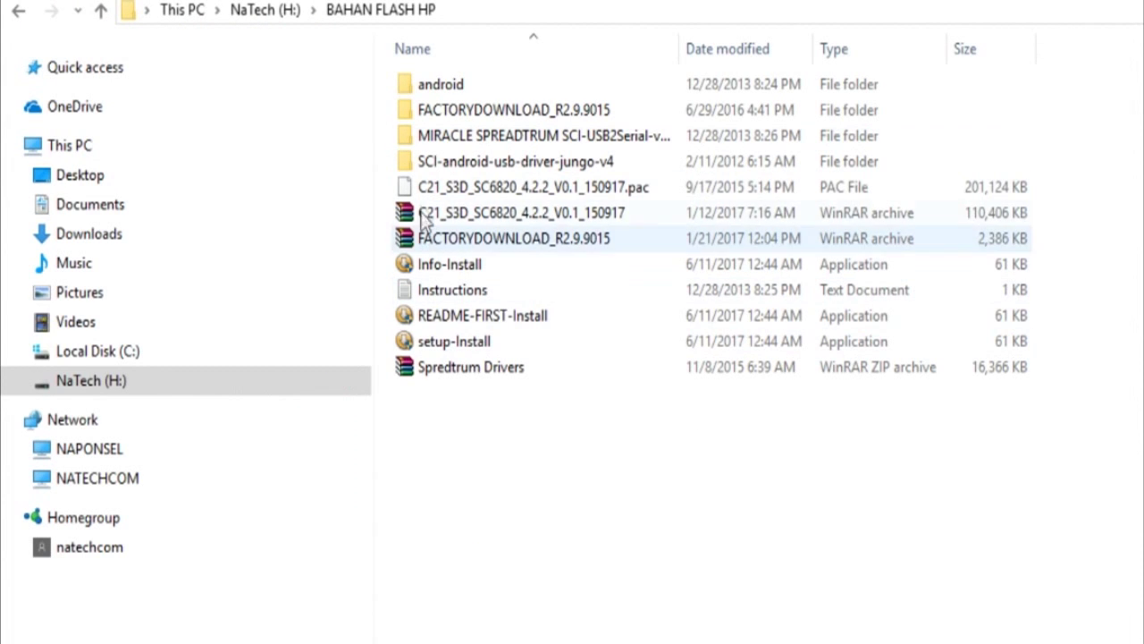
- Switch to the BAHAN FLASH HP folder and launch the FactoryDownload application from FACTORYDOWNLOAD_R2.9.9015\Bin
double_click(472, 105)
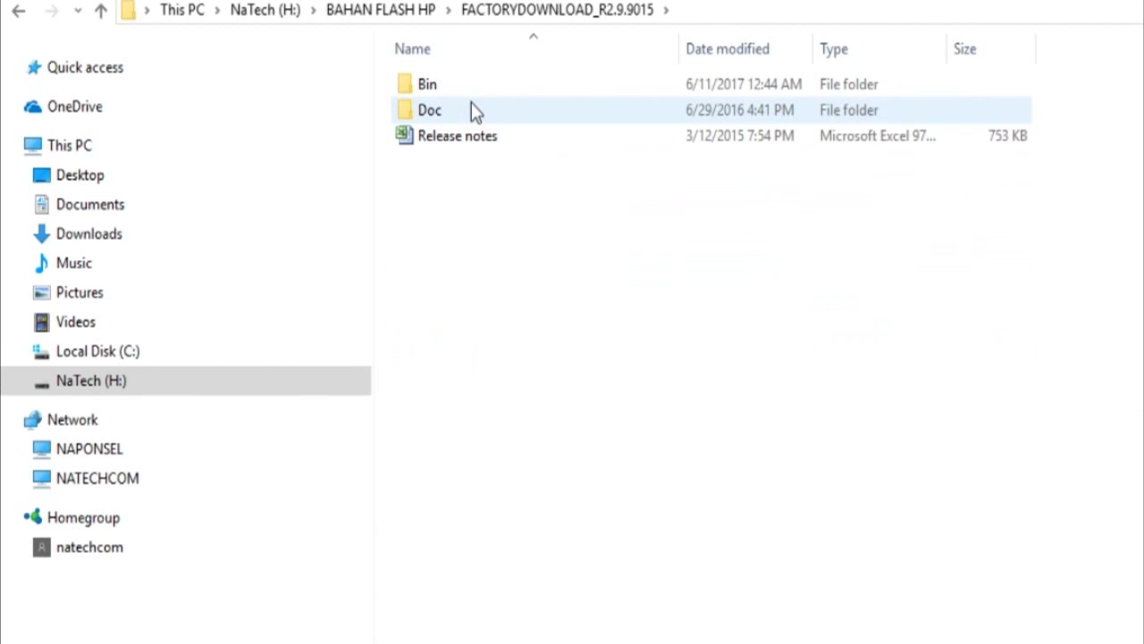
double_click(469, 87)
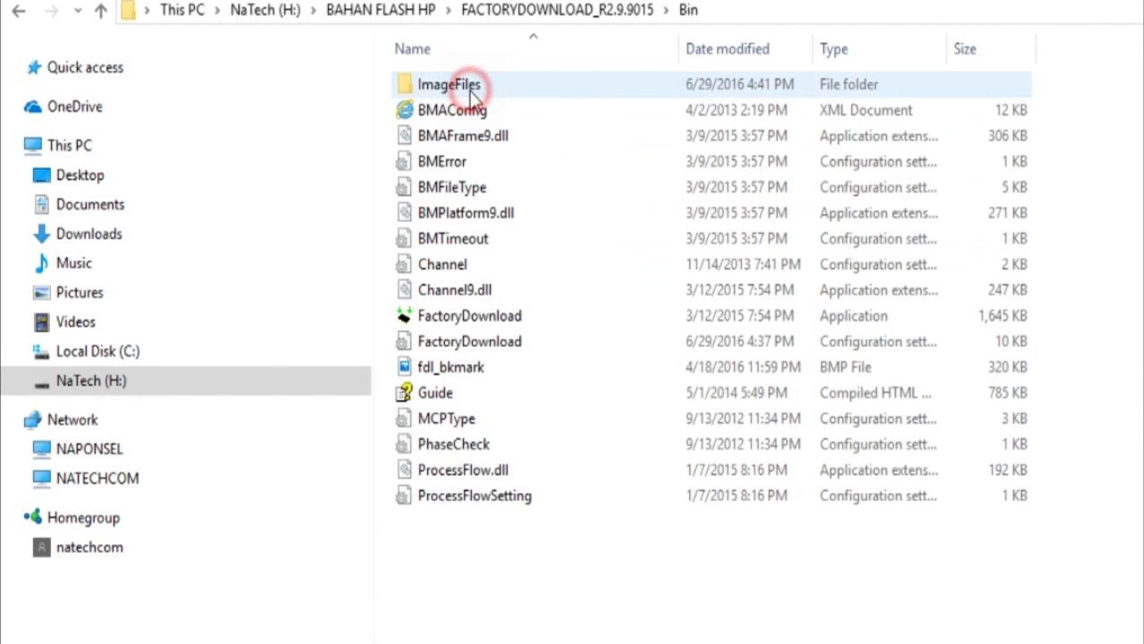
left_click(483, 322)
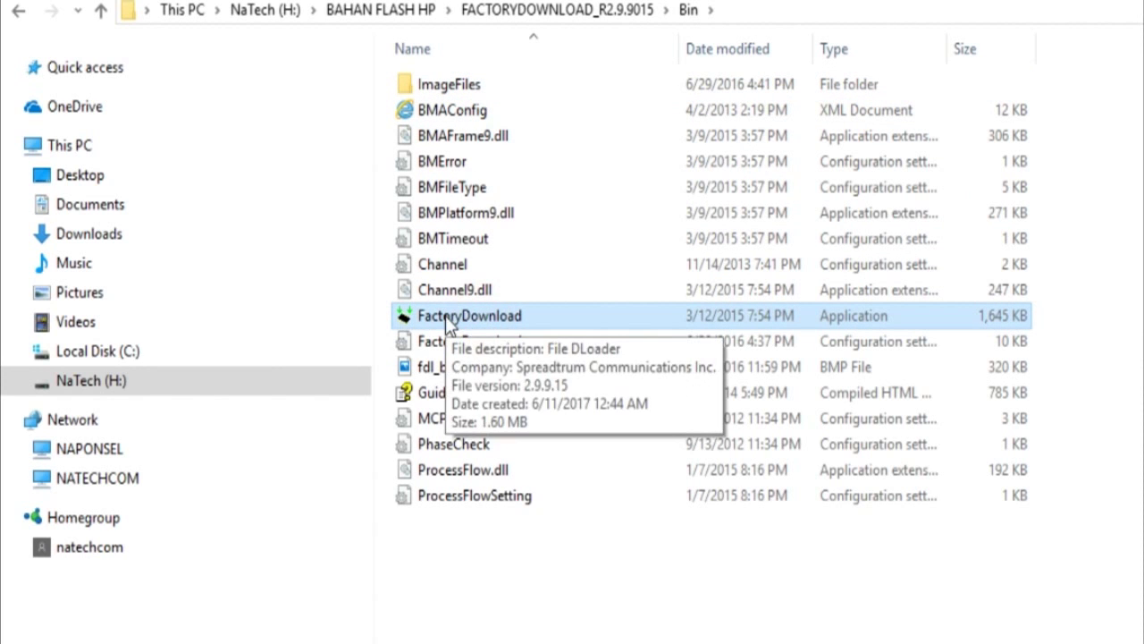
double_click(447, 318)
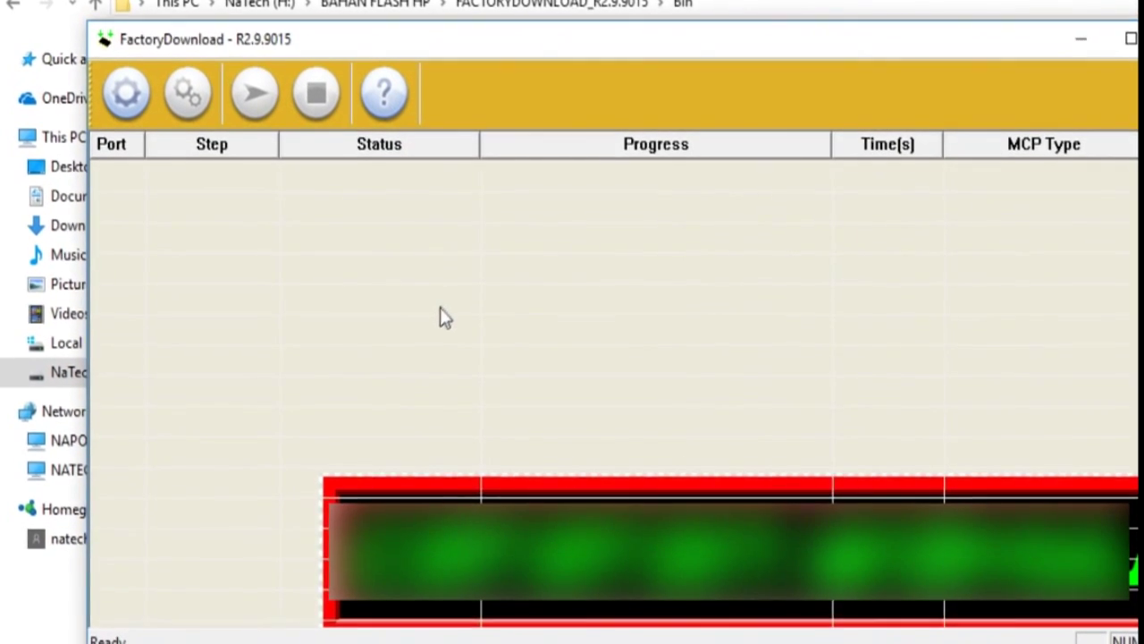
- Load the firmware package C21_S3D_SC6820_4.2.2_V0.1_150917.pac from the BAHAN FLASH HP folder on drive H:
left_click_drag(713, 41, 635, 47)
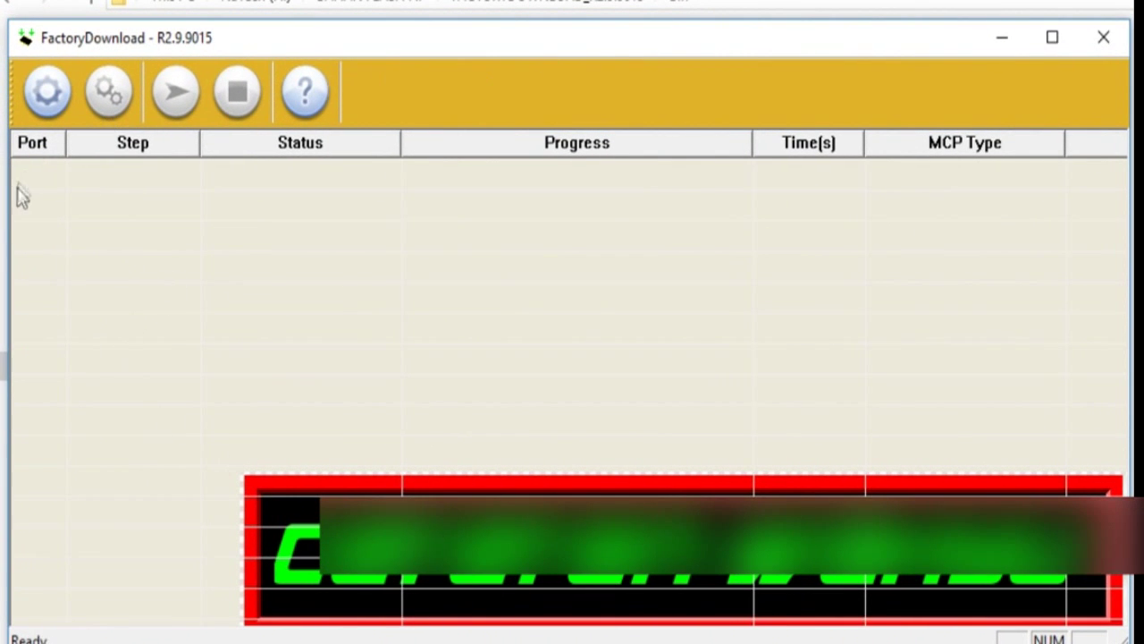
left_click(47, 93)
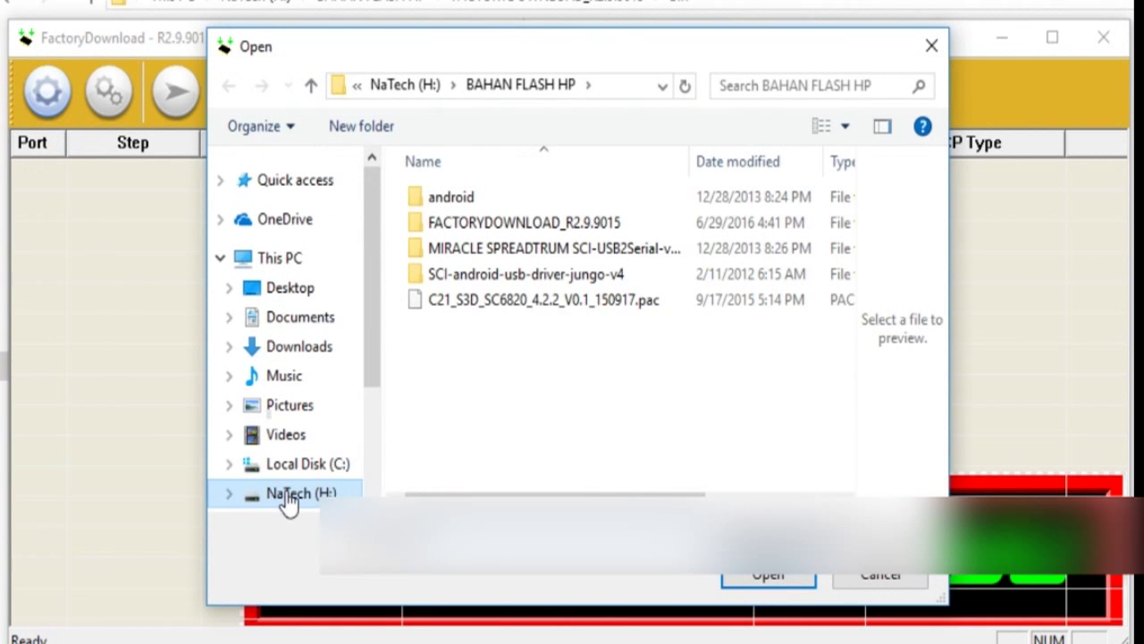
left_click(290, 497)
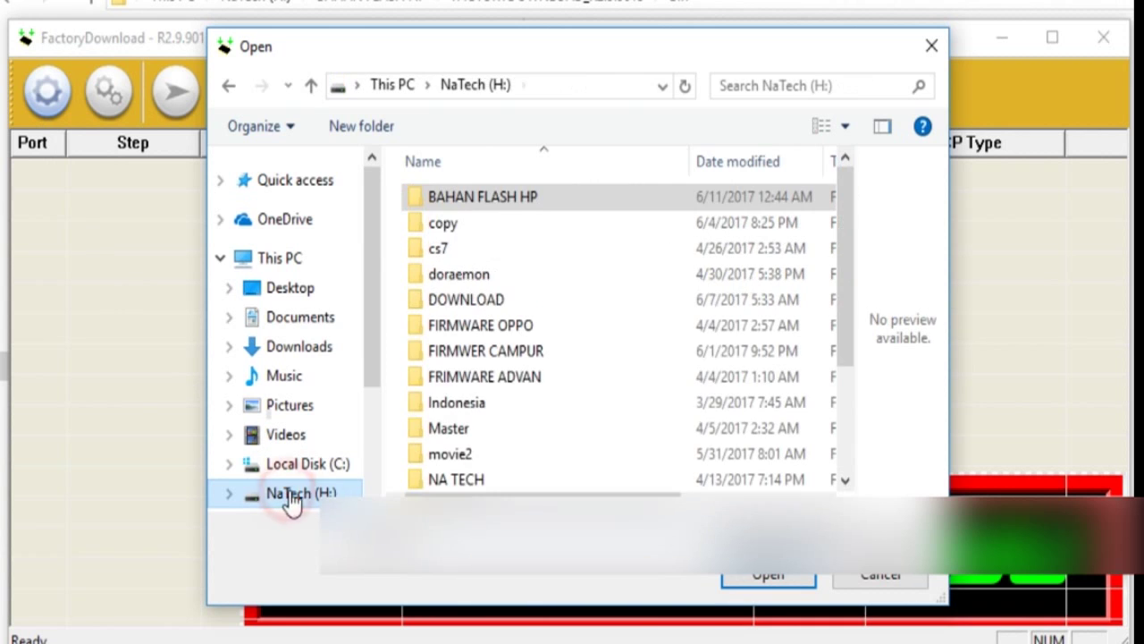
double_click(498, 201)
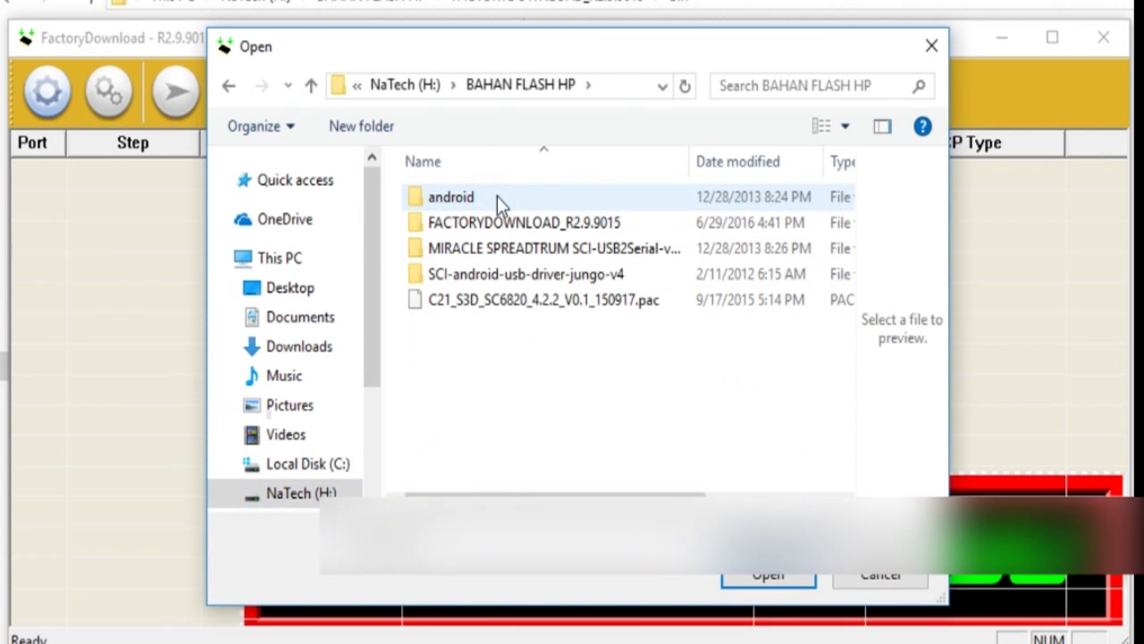
left_click(488, 304)
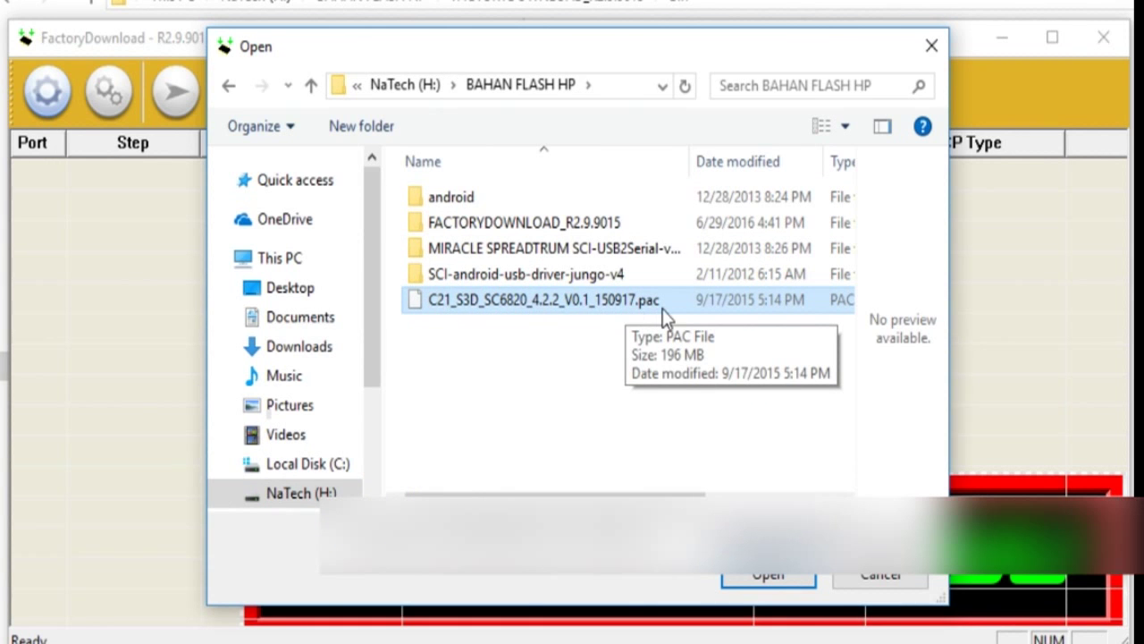
left_click(761, 576)
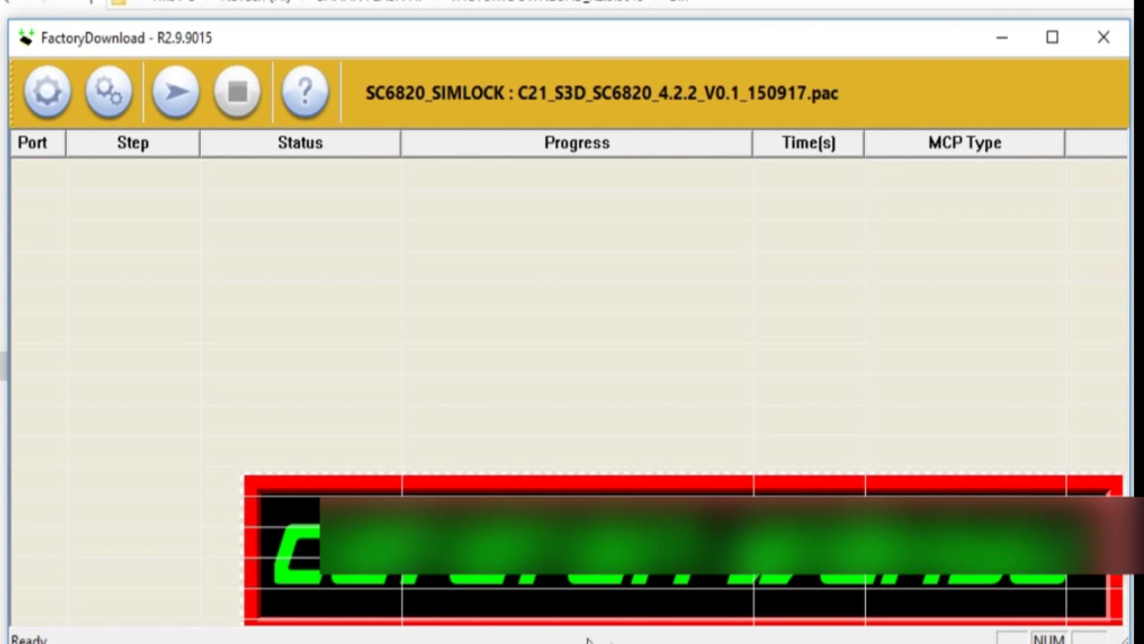
- Start downloading the loaded firmware to the connected phone and stop the download session once flashing has finished
left_click(177, 93)
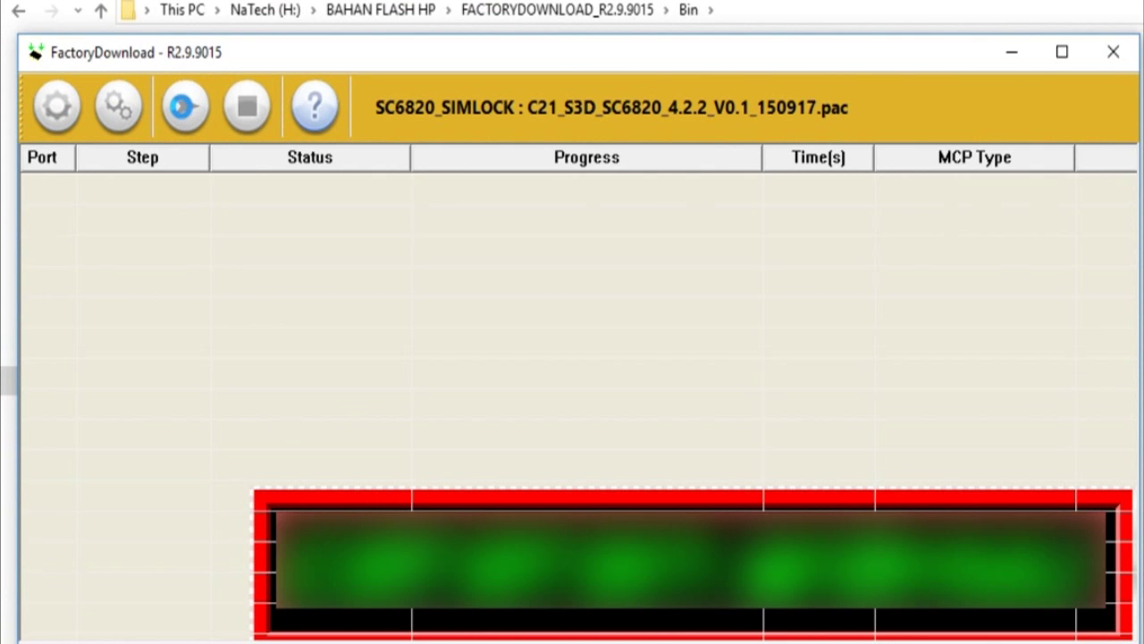
left_click(183, 106)
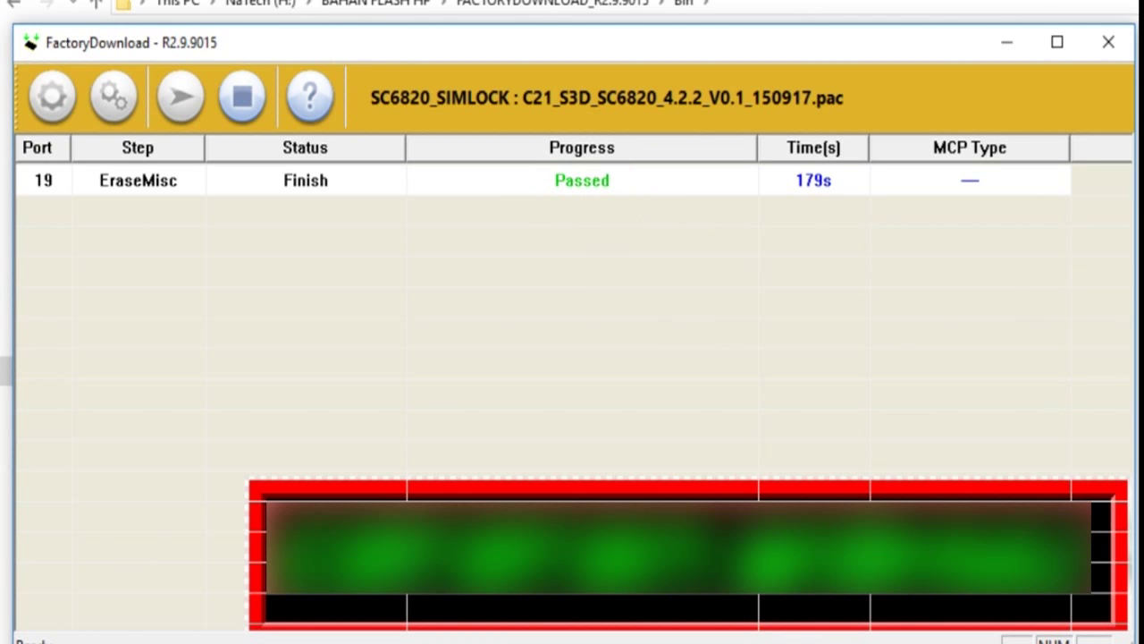
left_click(242, 97)
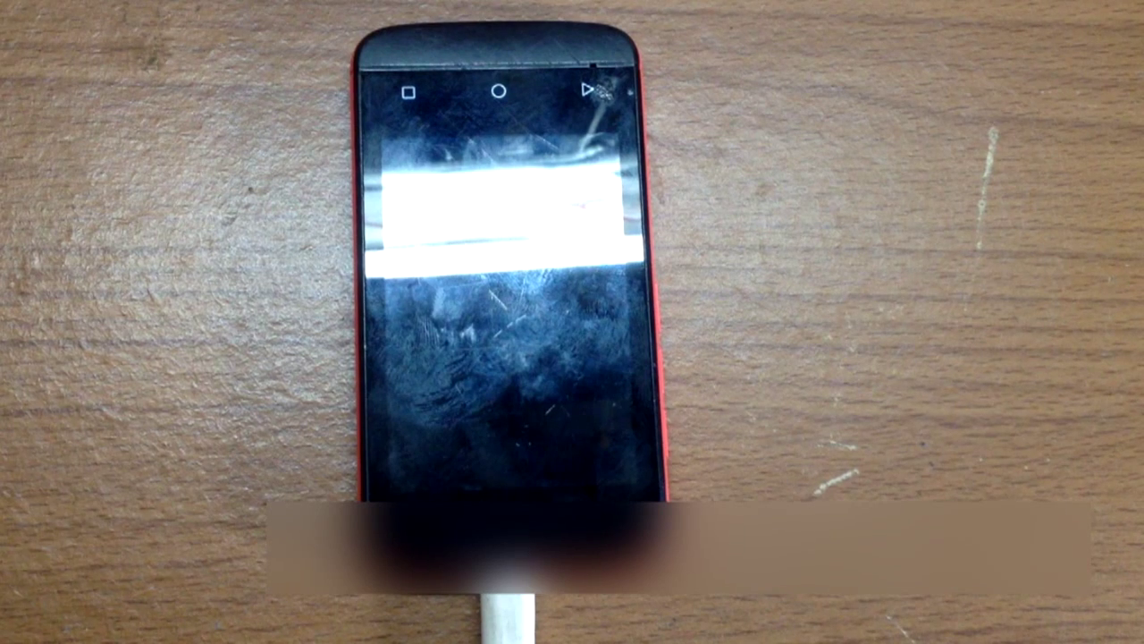